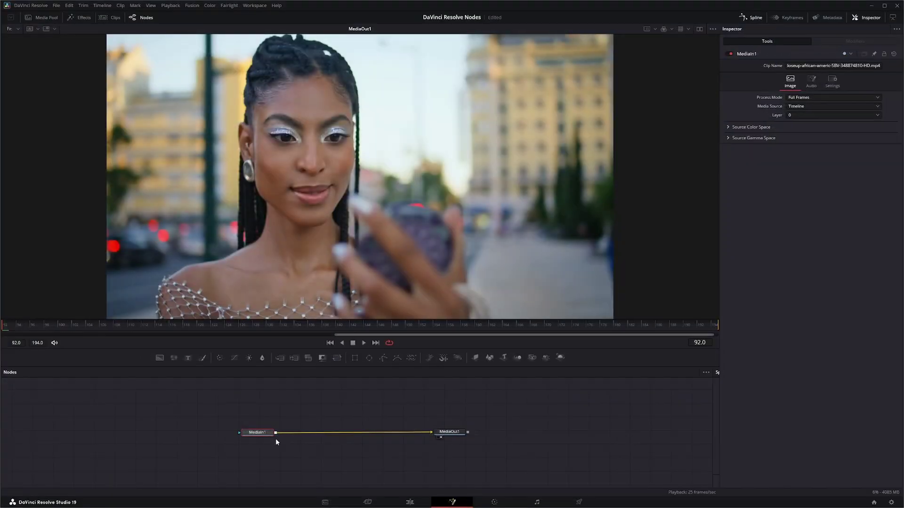
# Add a Defocus node between MediaIn1 and MediaOut1 by searching 'def' in Select Tool.
pyautogui.hotkey('shift', 'space')
pyautogui.write('defo')
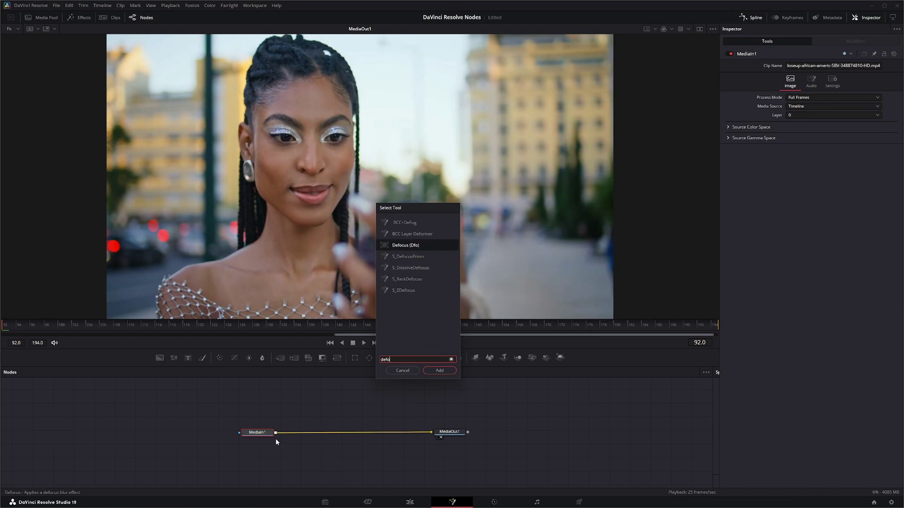
pyautogui.press('Return')
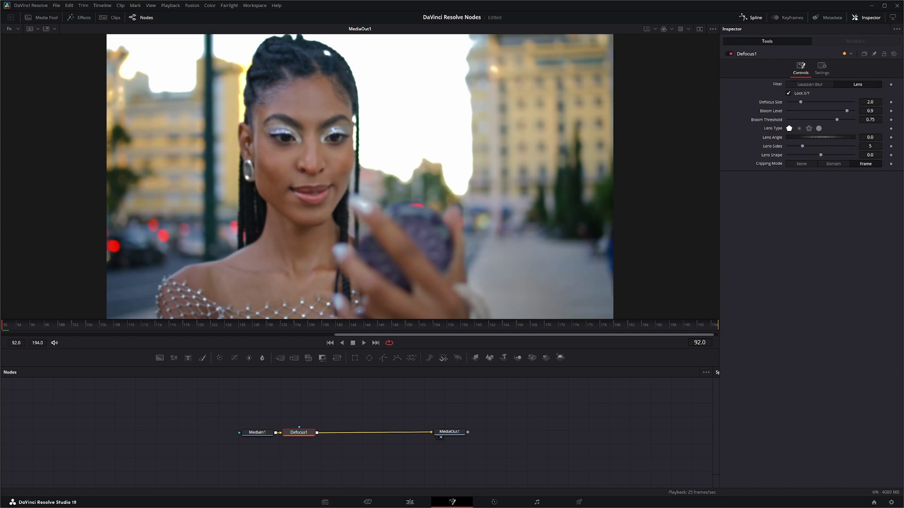
pyautogui.moveTo(300, 436); pyautogui.dragTo(303, 436)
pyautogui.click(810, 85)
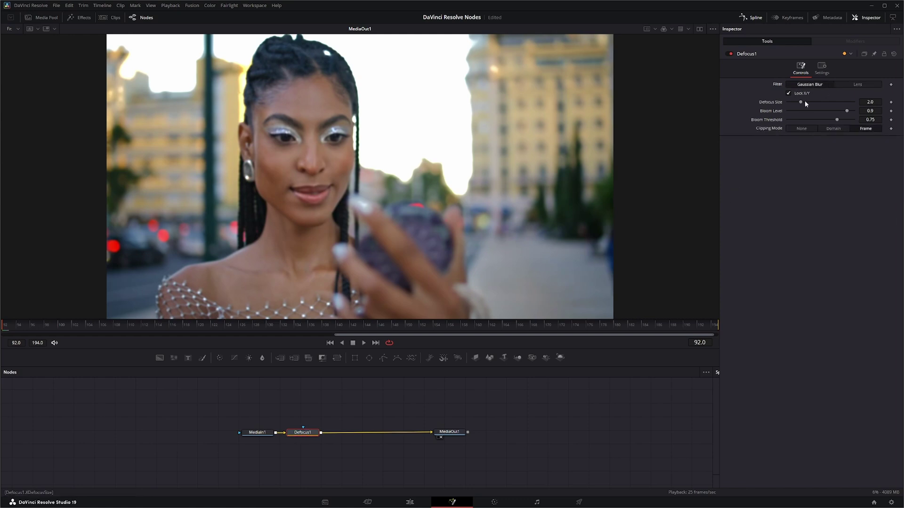
pyautogui.moveTo(800, 102); pyautogui.dragTo(774, 103)
pyautogui.click(862, 83)
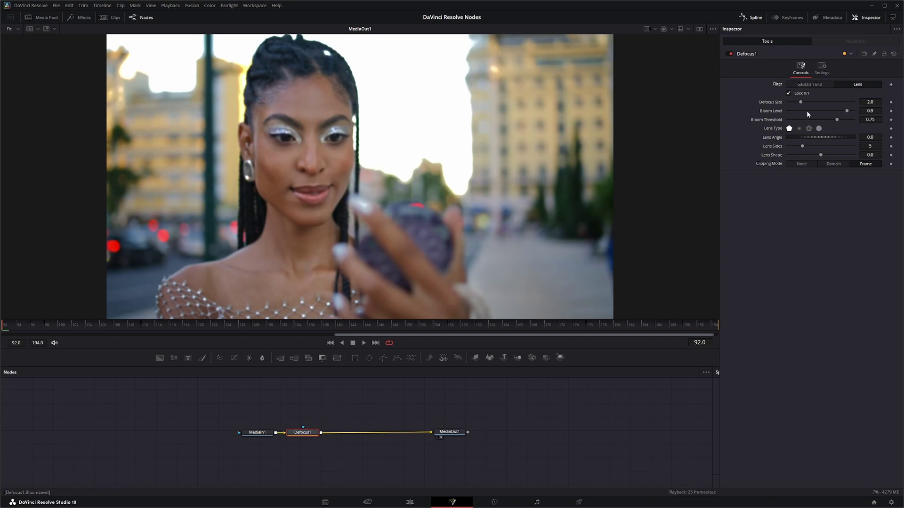
# Raise Defocus Size to about 5.19 and lower Bloom Level to 0.005.
pyautogui.moveTo(801, 102); pyautogui.dragTo(798, 102)
pyautogui.moveTo(799, 103); pyautogui.dragTo(821, 109)
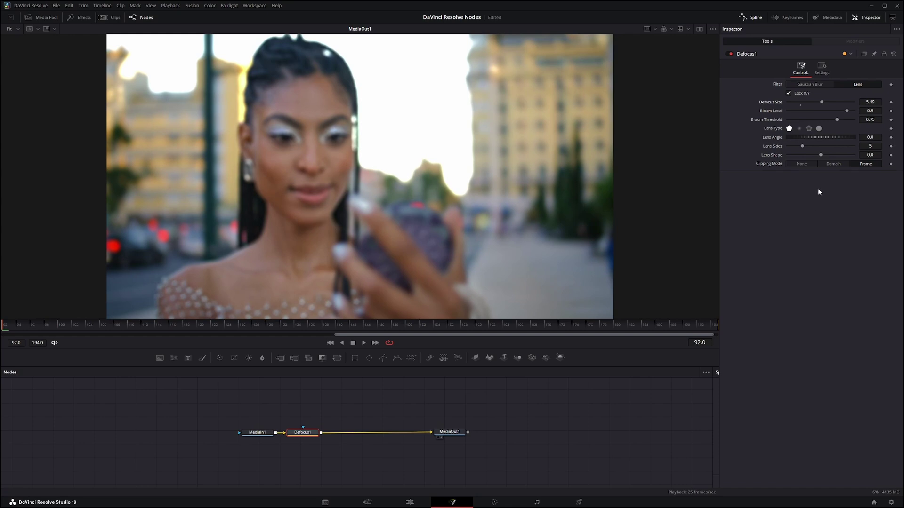
pyautogui.moveTo(846, 111); pyautogui.dragTo(783, 120)
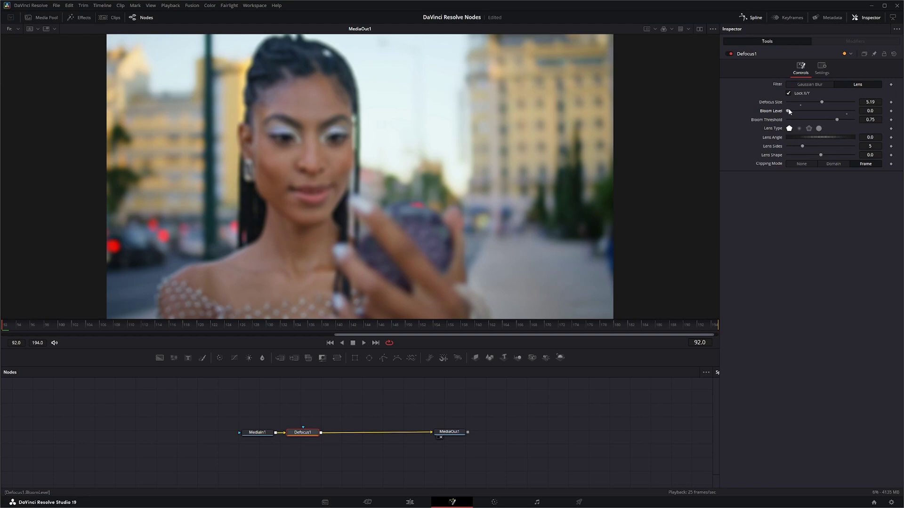
pyautogui.click(871, 112)
pyautogui.scroll(1, 870, 110)
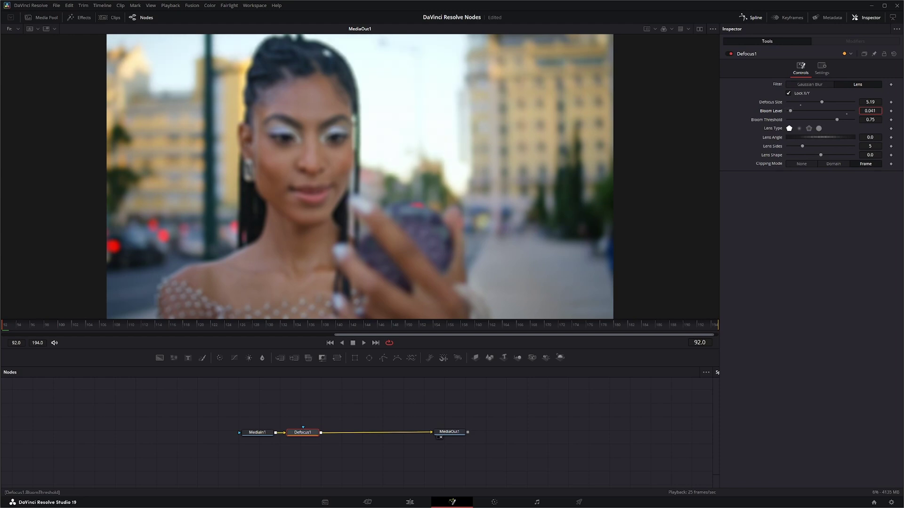
pyautogui.scroll(4, 871, 110)
pyautogui.scroll(15, 870, 111)
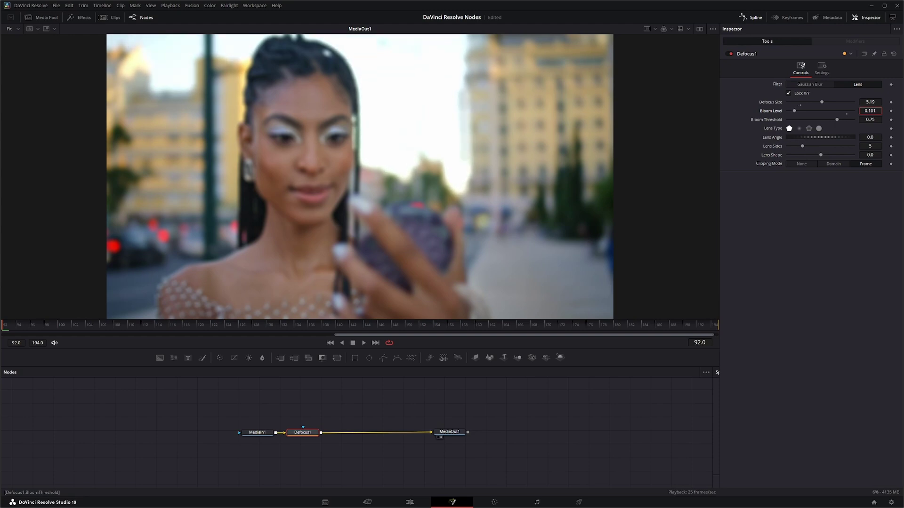
pyautogui.scroll(-1, 870, 111)
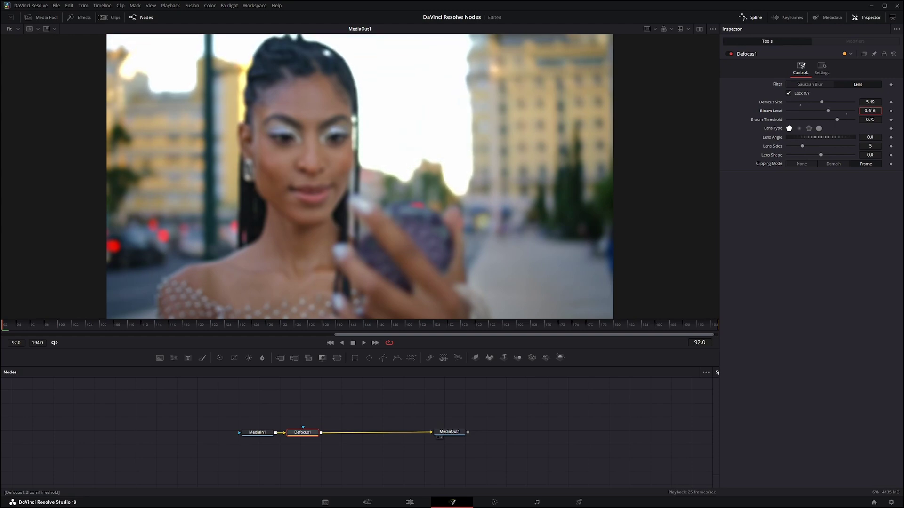
pyautogui.scroll(-12, 871, 111)
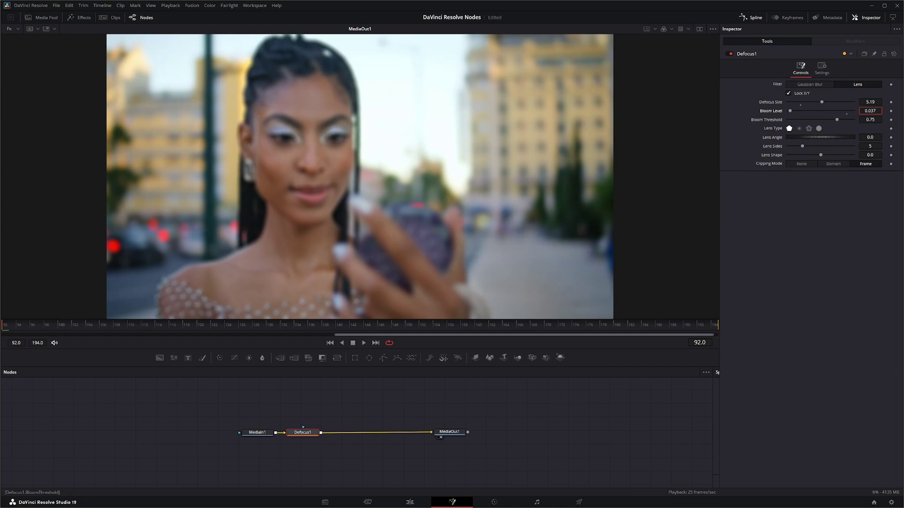
pyautogui.scroll(-2, 871, 110)
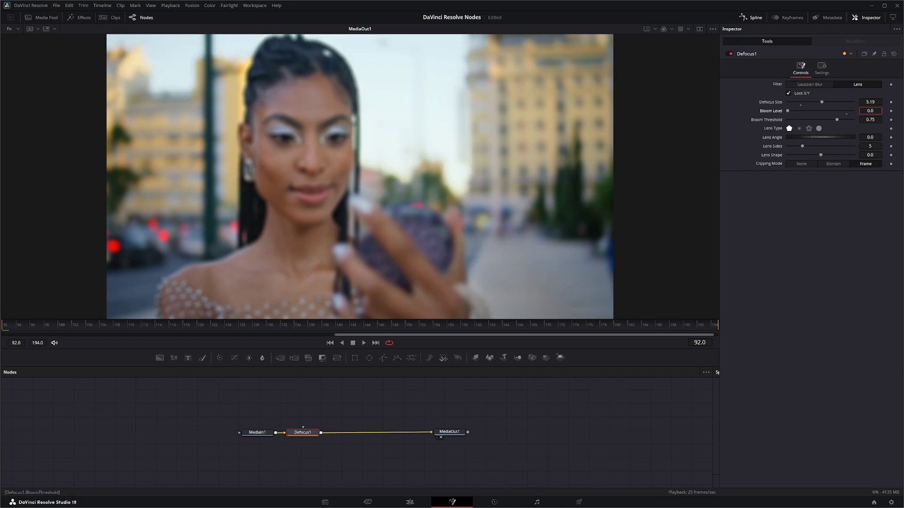
pyautogui.scroll(1, 870, 110)
# Clear the blur, set Defocus Size to 3.16, and lower Bloom Threshold to 0.043.
pyautogui.moveTo(822, 103); pyautogui.dragTo(760, 110)
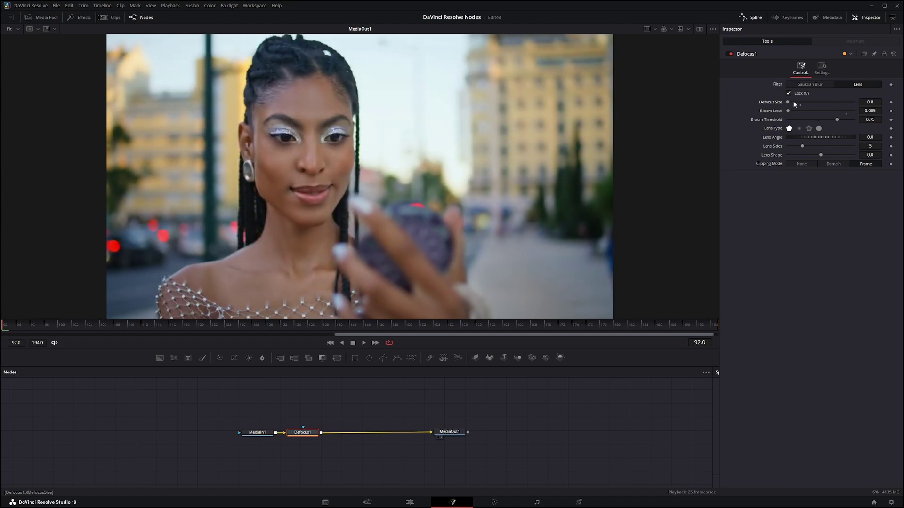
pyautogui.click(809, 102)
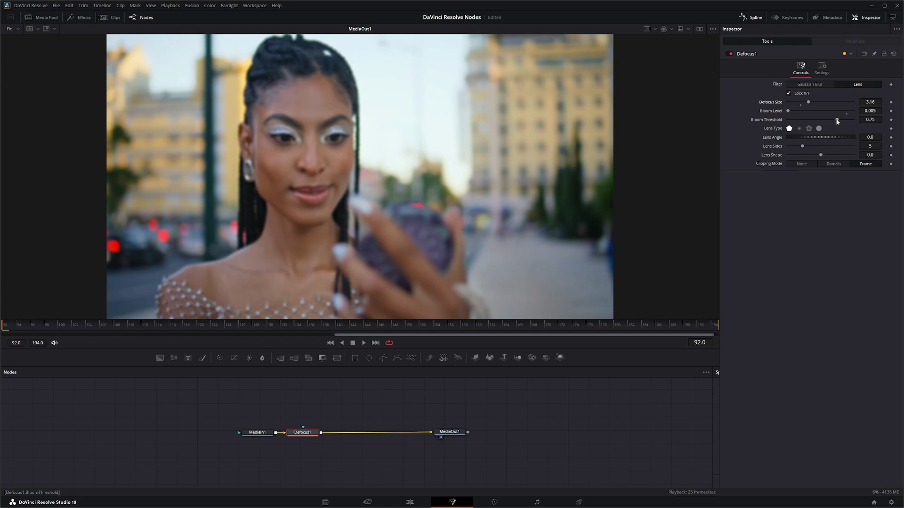
pyautogui.moveTo(837, 121); pyautogui.dragTo(790, 126)
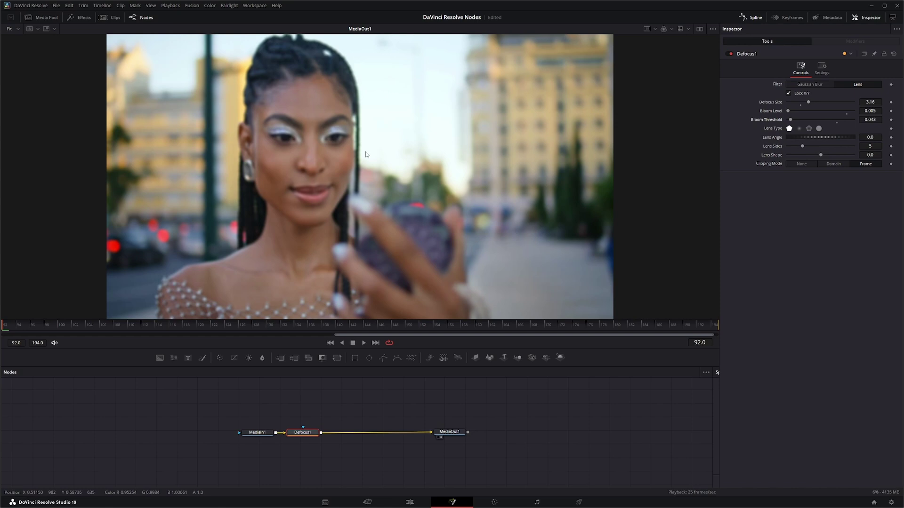
# Set Defocus Size 4.6, Lens Sides 6, Lens Angle 220 and Lens Shape -0.032.
pyautogui.scroll(8, 355, 162)
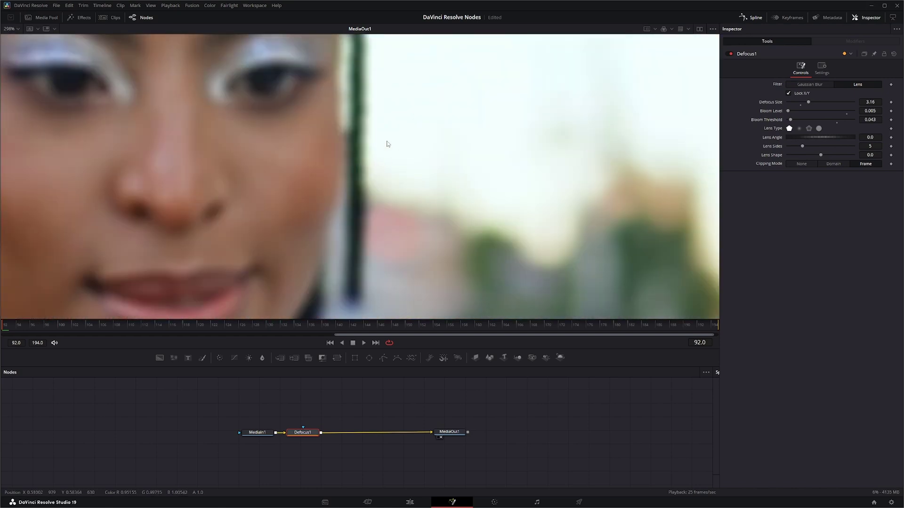
pyautogui.moveTo(387, 144); pyautogui.dragTo(391, 202)
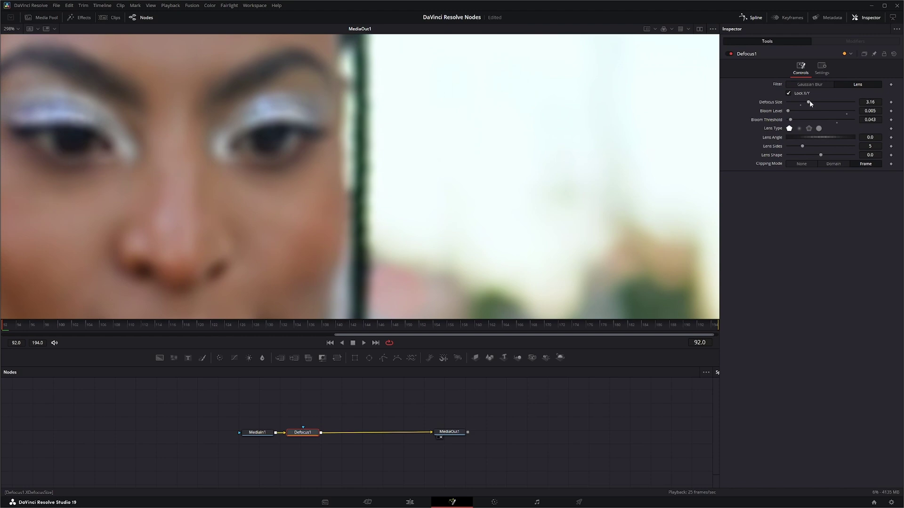
pyautogui.moveTo(808, 103); pyautogui.dragTo(817, 102)
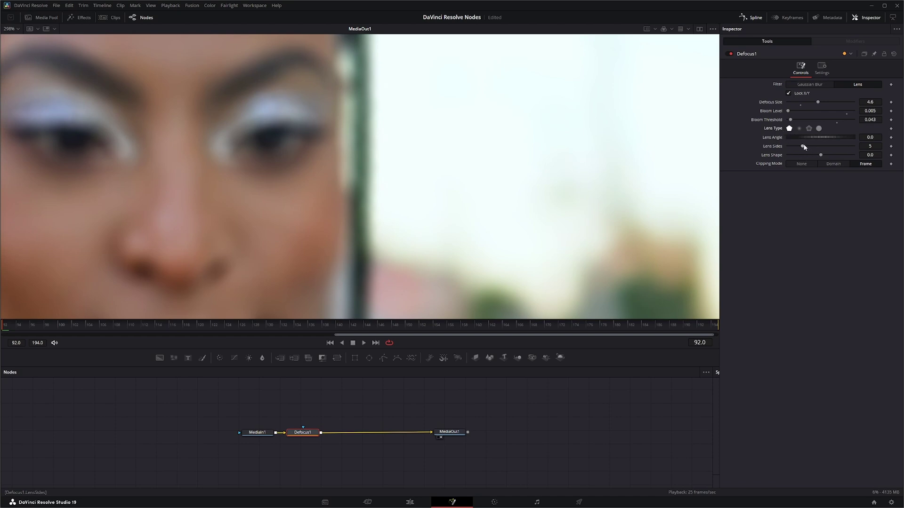
pyautogui.moveTo(804, 146)
pyautogui.mouseDown()
pyautogui.moveTo(841, 144)
pyautogui.moveTo(782, 152)
pyautogui.moveTo(812, 146)
pyautogui.mouseUp()
pyautogui.moveTo(822, 157); pyautogui.dragTo(840, 141)
# Try the pentagon Lens Type for the bokeh, then settle on the circular one.
pyautogui.click(799, 128)
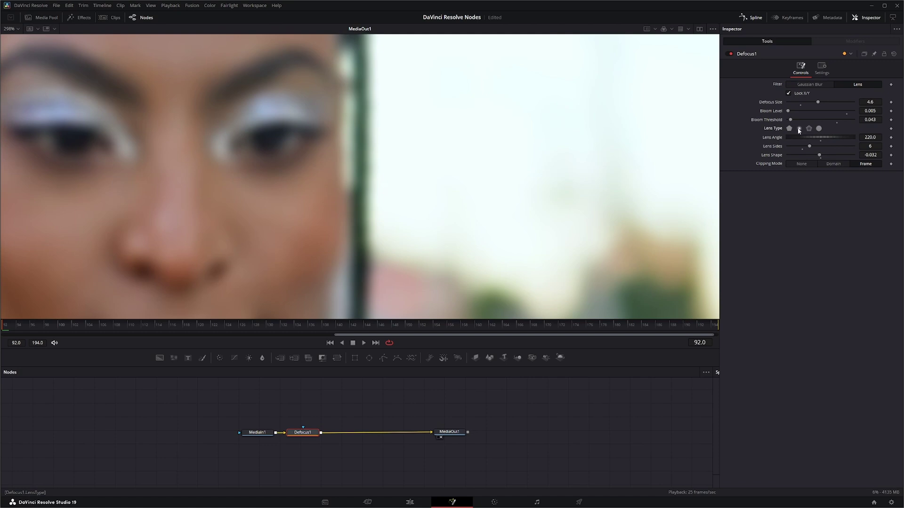
pyautogui.click(810, 128)
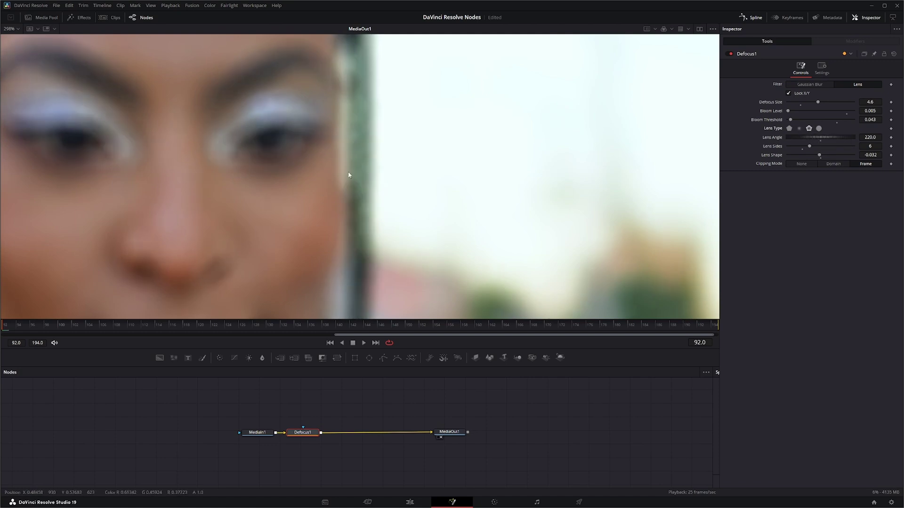
pyautogui.click(819, 129)
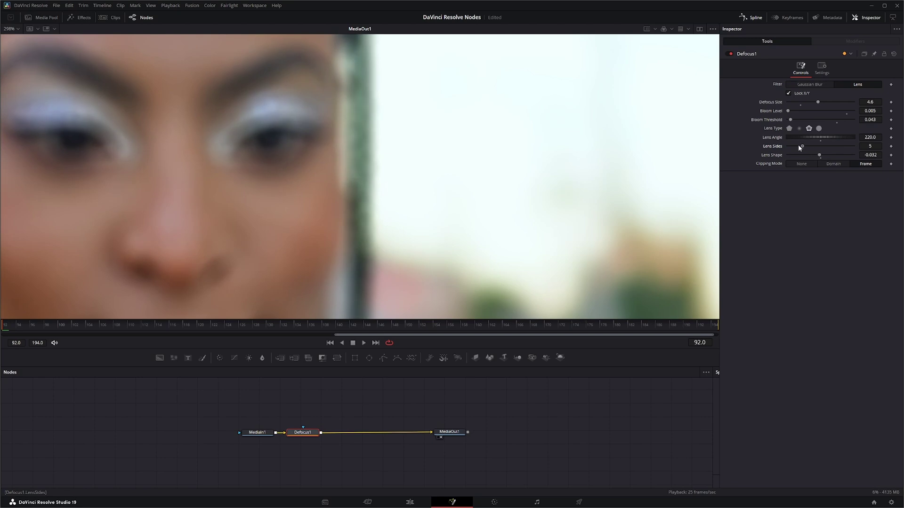
# Cut Defocus Size to 0.48, set Lens Shape 0.073, reset Lens Angle to 0, and fit the viewer.
pyautogui.moveTo(799, 147); pyautogui.dragTo(796, 146)
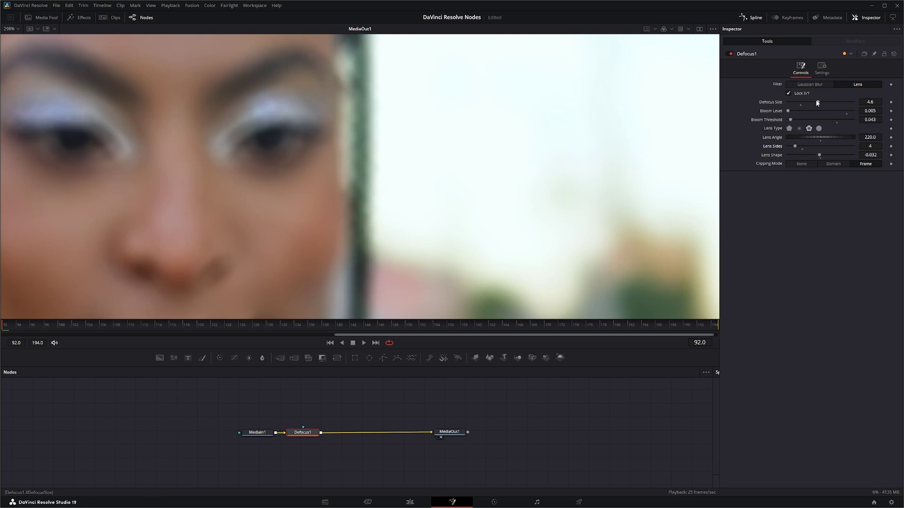
pyautogui.moveTo(817, 103)
pyautogui.mouseDown()
pyautogui.moveTo(794, 104)
pyautogui.moveTo(803, 100)
pyautogui.mouseUp()
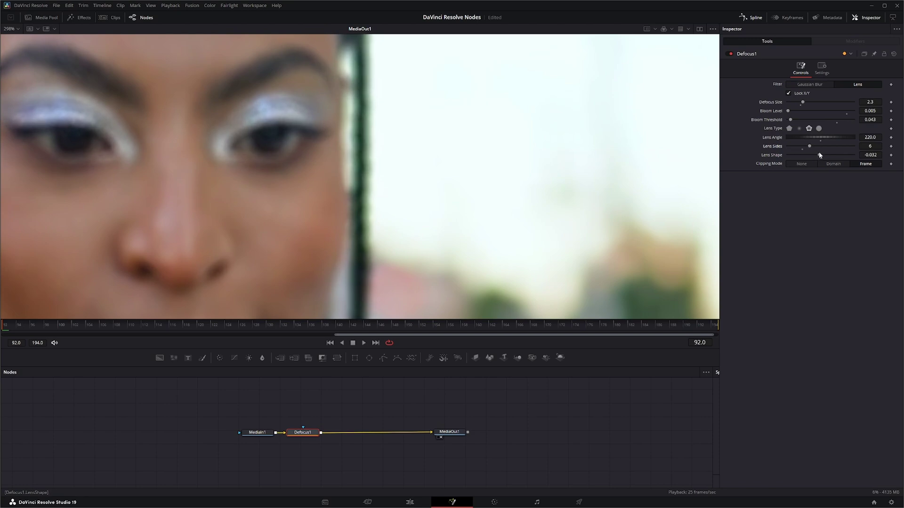
pyautogui.moveTo(820, 156); pyautogui.dragTo(825, 157)
pyautogui.doubleClick(775, 140)
pyautogui.moveTo(802, 102)
pyautogui.mouseDown()
pyautogui.moveTo(790, 102)
pyautogui.moveTo(811, 100)
pyautogui.moveTo(795, 101)
pyautogui.mouseUp()
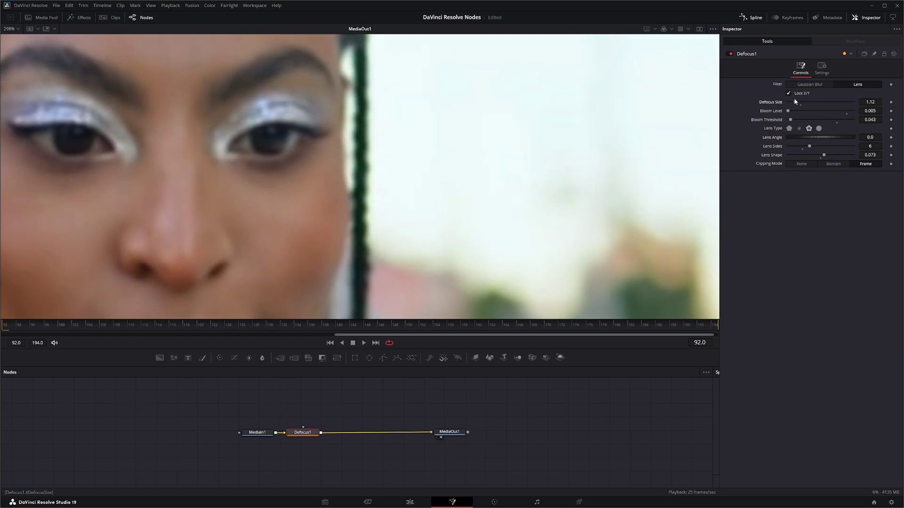
pyautogui.click(19, 28)
pyautogui.click(18, 40)
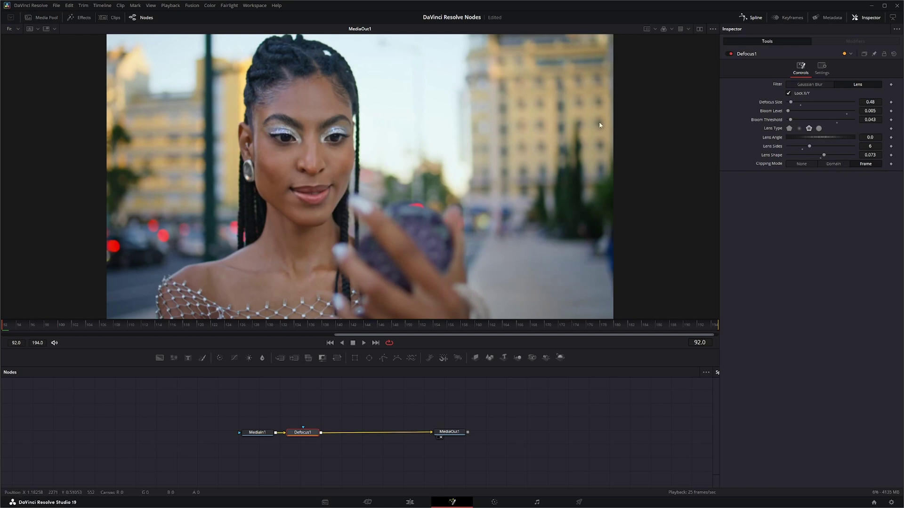
# Toggle Clipping Mode to None and back to Frame, then centre Defocus1 between MediaIn1 and MediaOut1.
pyautogui.click(804, 163)
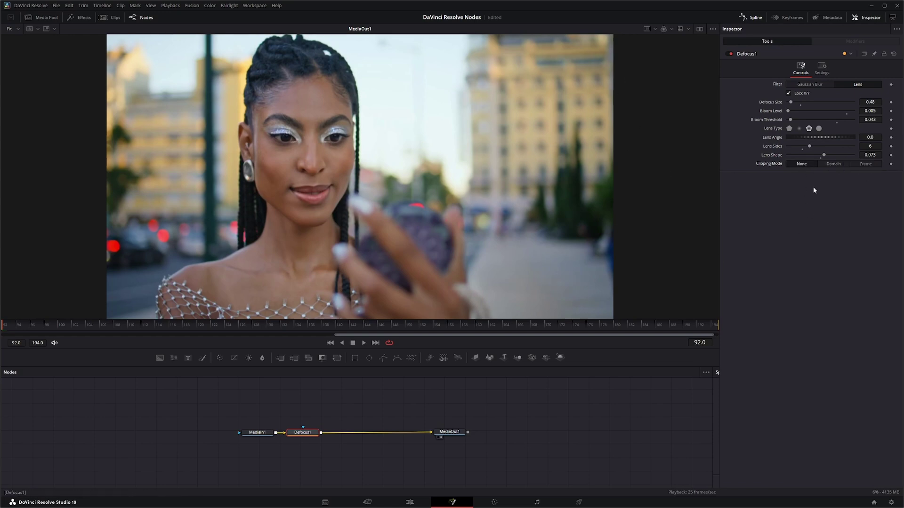
pyautogui.click(866, 164)
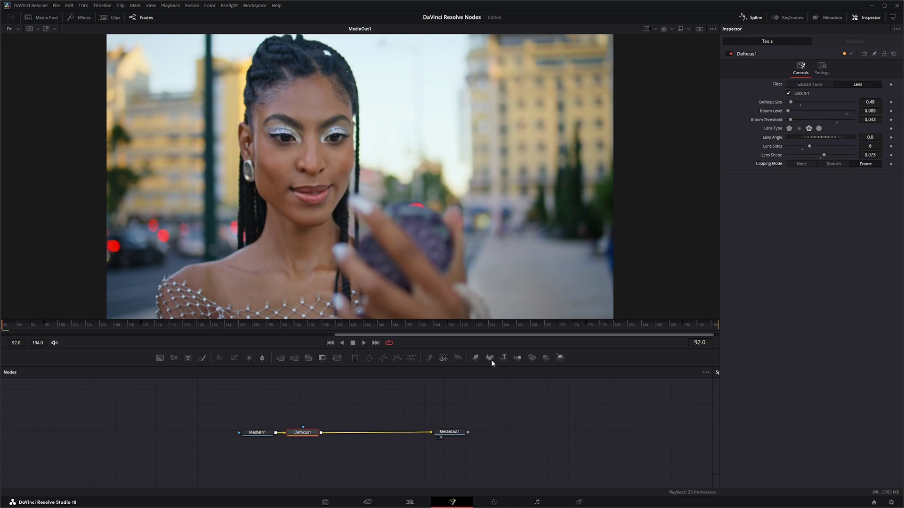
pyautogui.moveTo(310, 434); pyautogui.dragTo(318, 434)
# Keyframe Defocus Size blurred at frame 92, then sharp (0.0) at frames 95 and 108.
pyautogui.moveTo(793, 101); pyautogui.dragTo(804, 102)
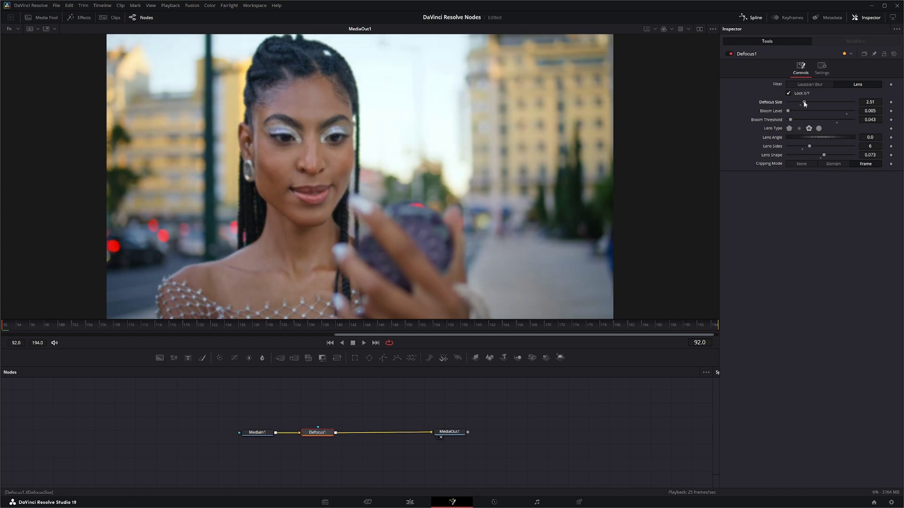
pyautogui.click(891, 102)
pyautogui.click(29, 324)
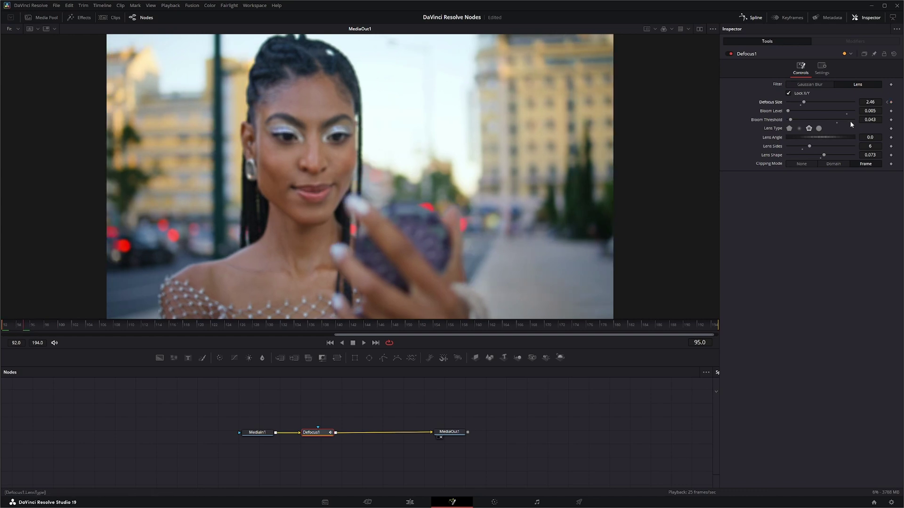
pyautogui.moveTo(804, 102); pyautogui.dragTo(782, 101)
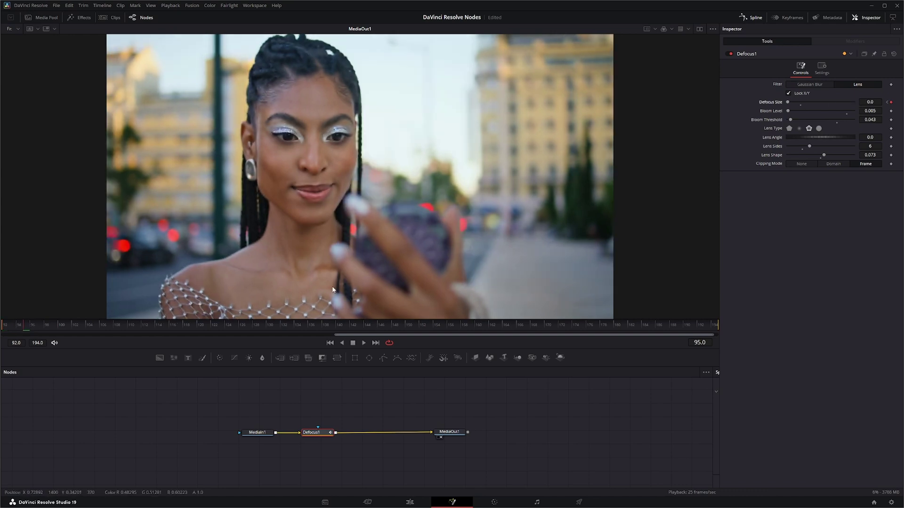
pyautogui.click(54, 326)
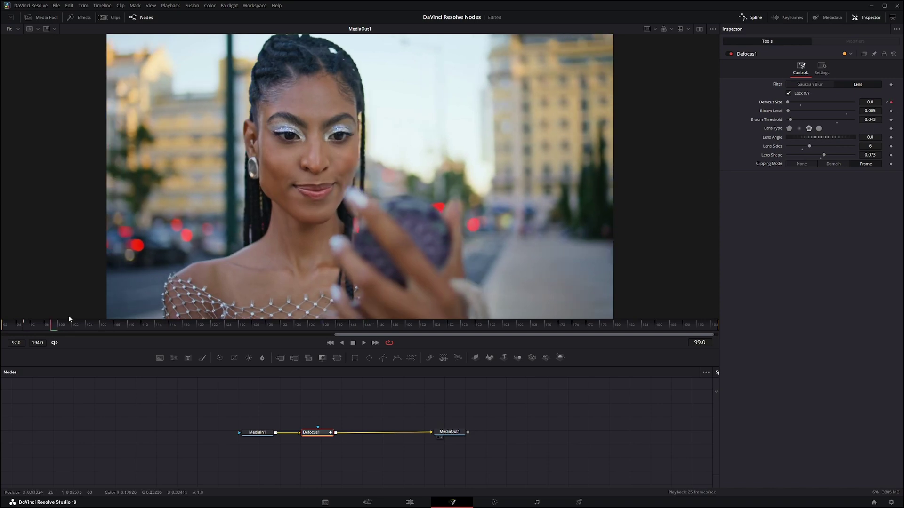
pyautogui.click(77, 326)
pyautogui.click(89, 325)
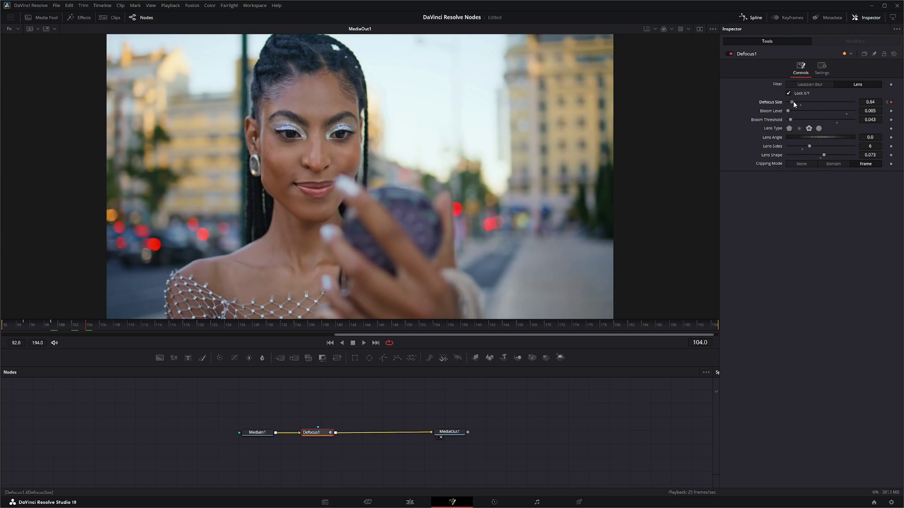
pyautogui.click(116, 326)
pyautogui.moveTo(798, 103); pyautogui.dragTo(786, 102)
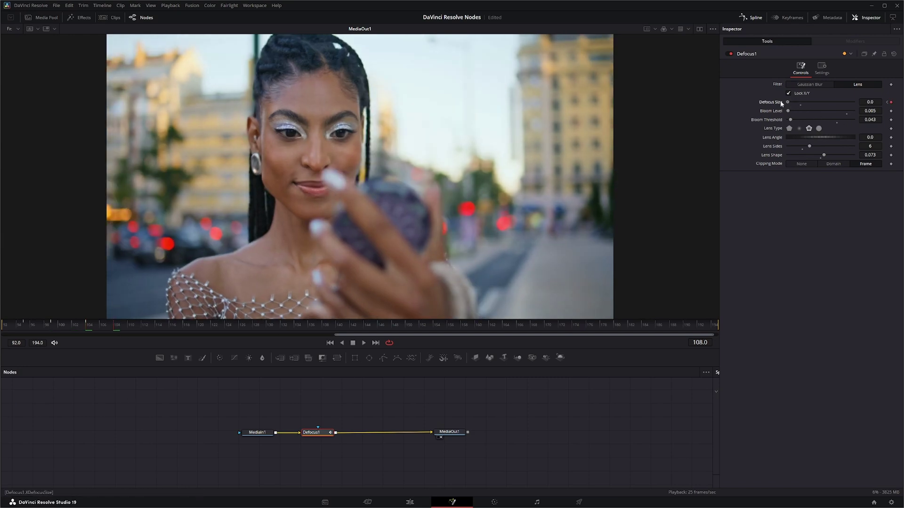
# Add Defocus Size keyframes: sharp at 118, blur at 126, sharp at 135 and 165, blur at 168.
pyautogui.moveTo(124, 327); pyautogui.dragTo(186, 325)
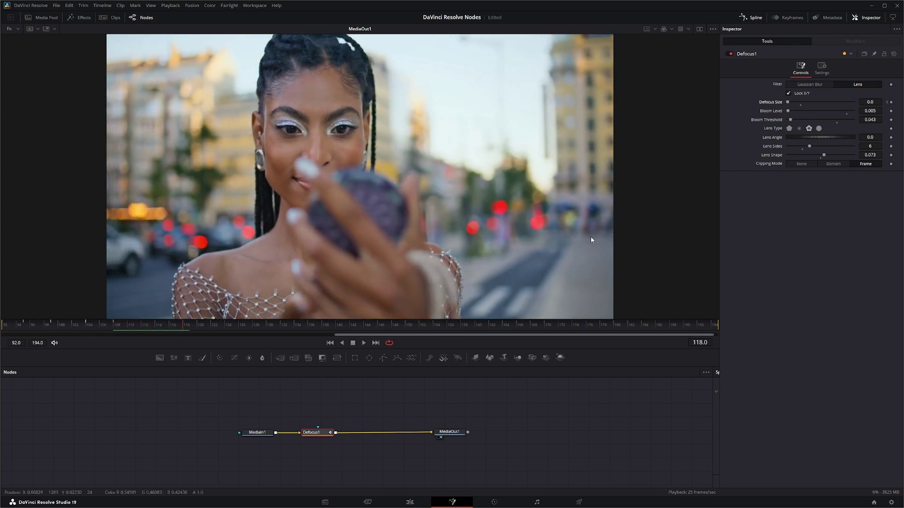
pyautogui.click(891, 102)
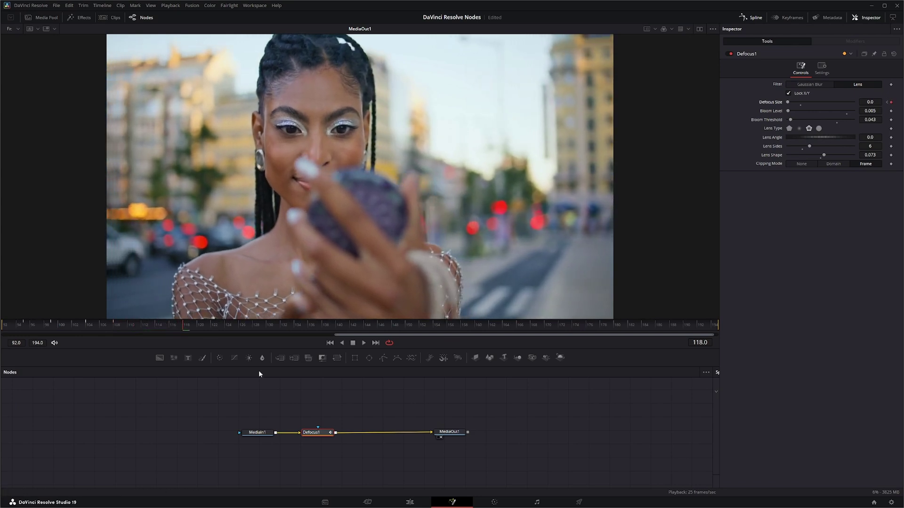
pyautogui.moveTo(182, 325); pyautogui.dragTo(245, 323)
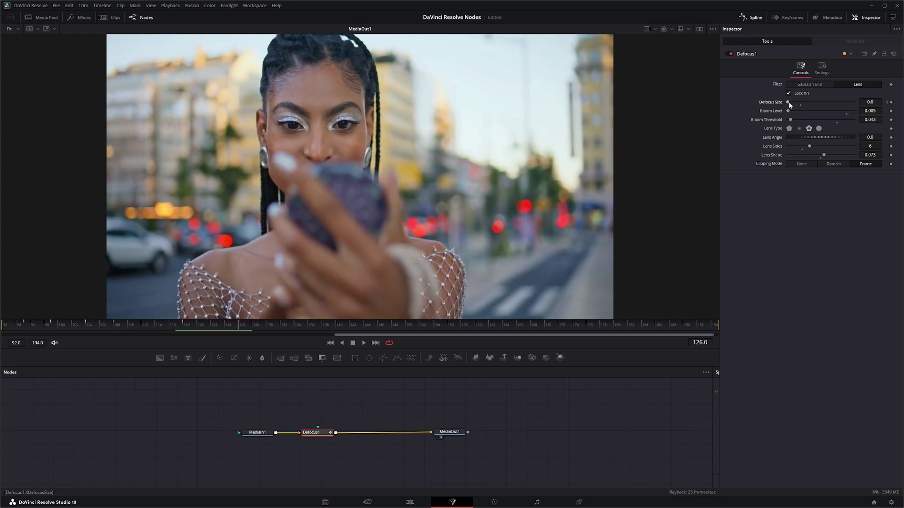
pyautogui.moveTo(789, 101); pyautogui.dragTo(808, 102)
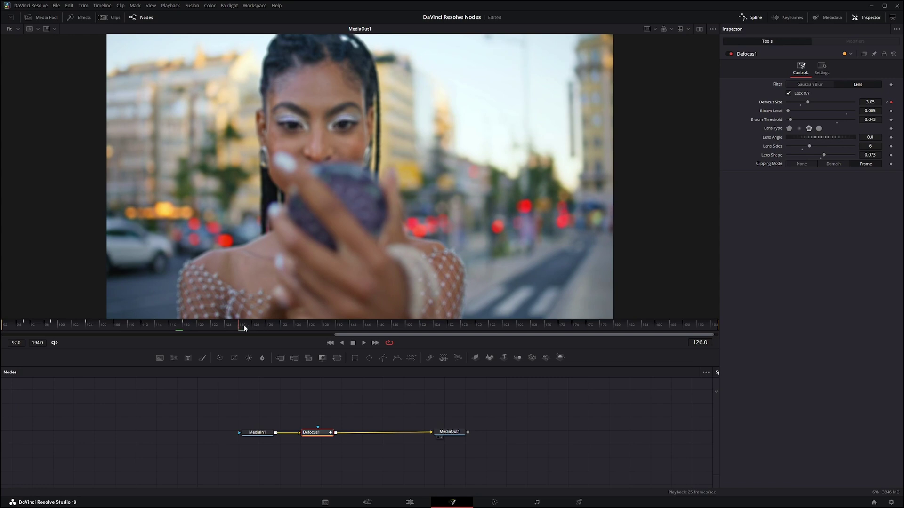
pyautogui.moveTo(244, 328); pyautogui.dragTo(307, 324)
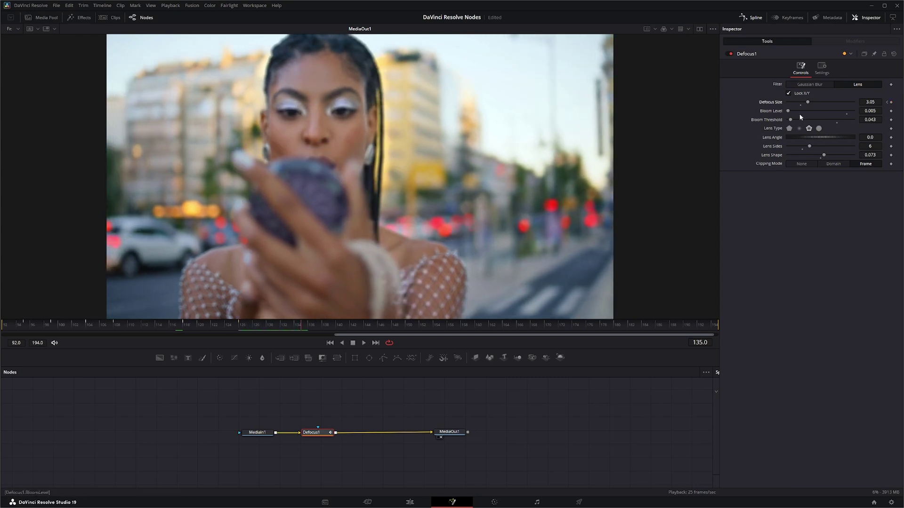
pyautogui.moveTo(808, 105); pyautogui.dragTo(786, 106)
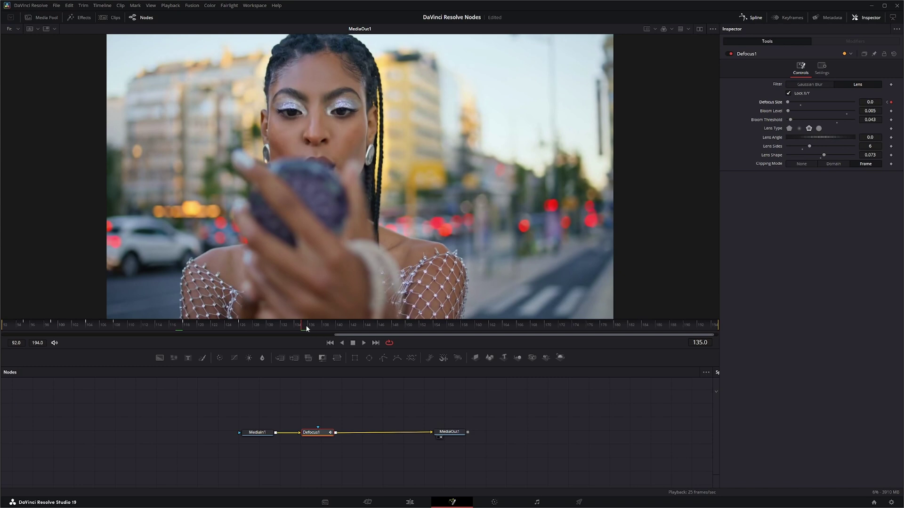
pyautogui.moveTo(306, 328); pyautogui.dragTo(510, 324)
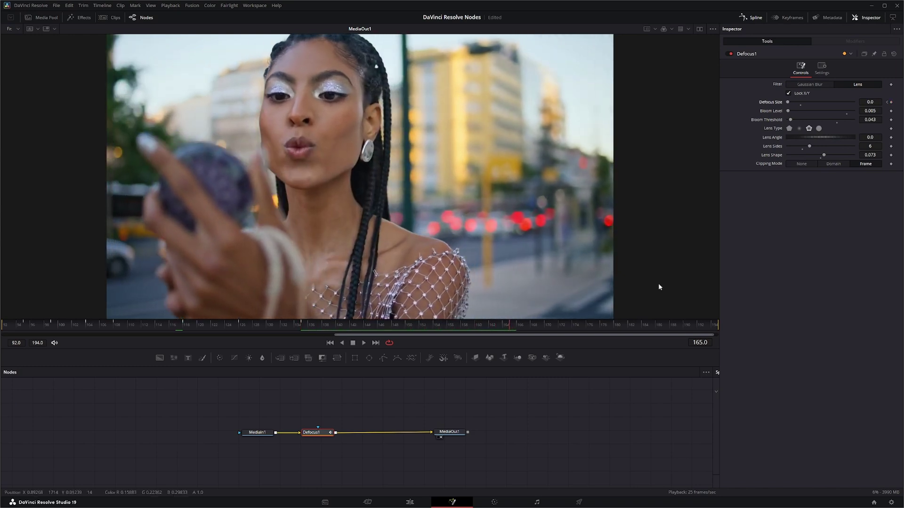
pyautogui.click(891, 102)
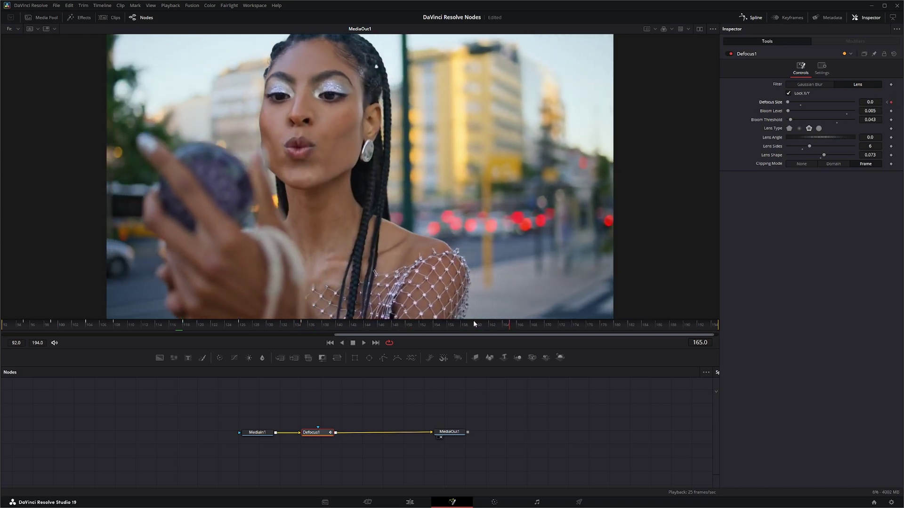
pyautogui.click(533, 326)
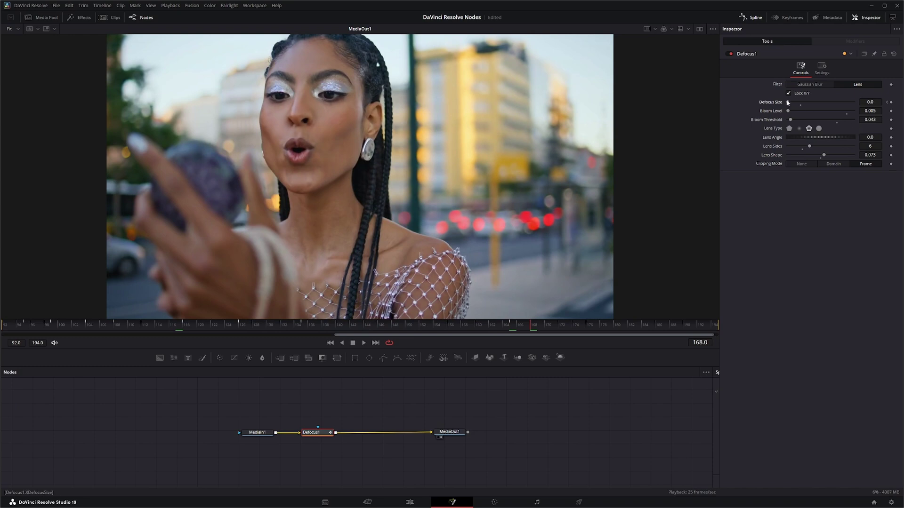
pyautogui.moveTo(788, 103); pyautogui.dragTo(800, 103)
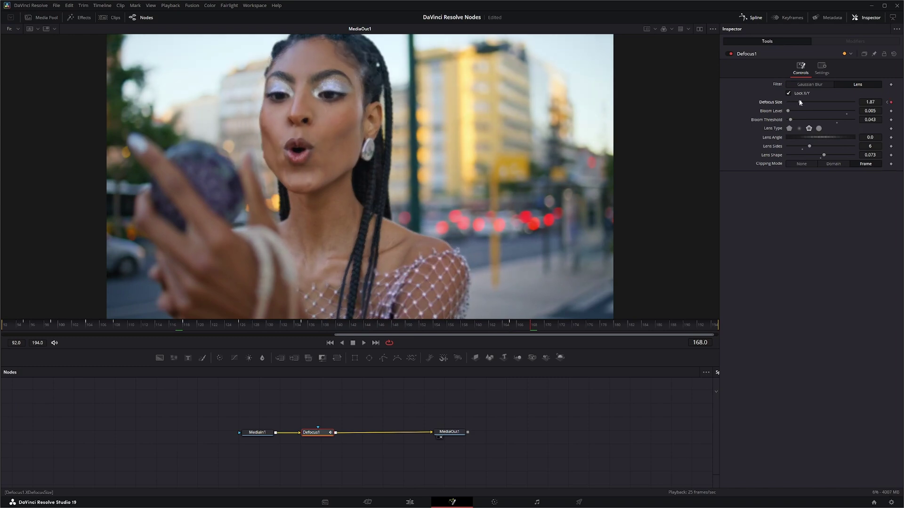
pyautogui.click(560, 326)
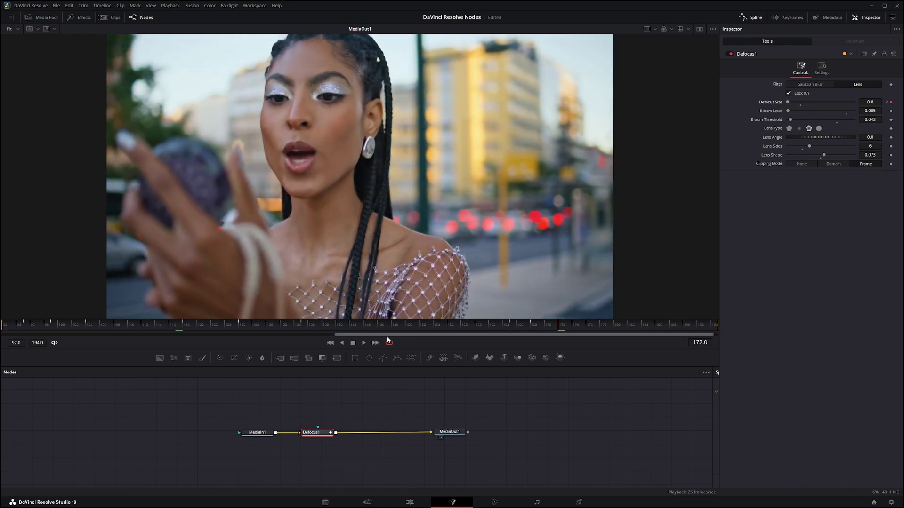
# Play the clip from the start, switch Filter to Gaussian Blur, and test a larger Defocus Size.
pyautogui.click(330, 343)
pyautogui.click(363, 343)
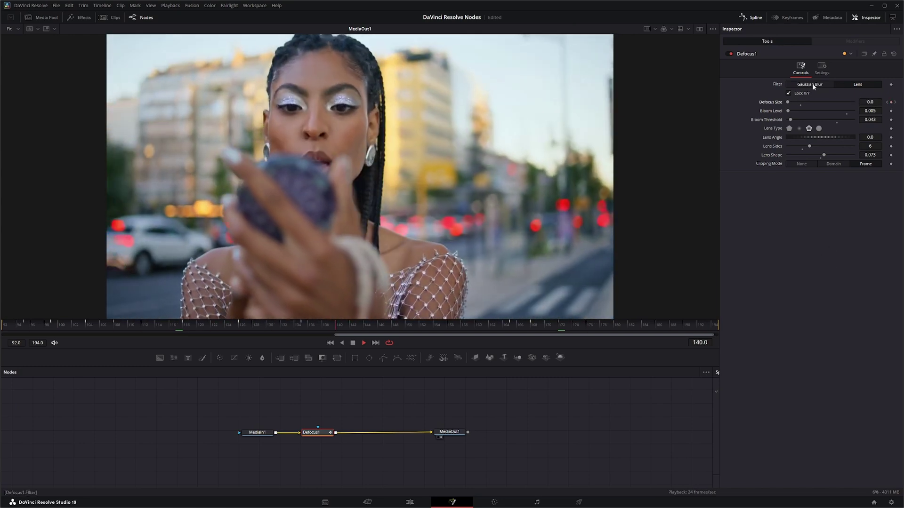
pyautogui.click(811, 84)
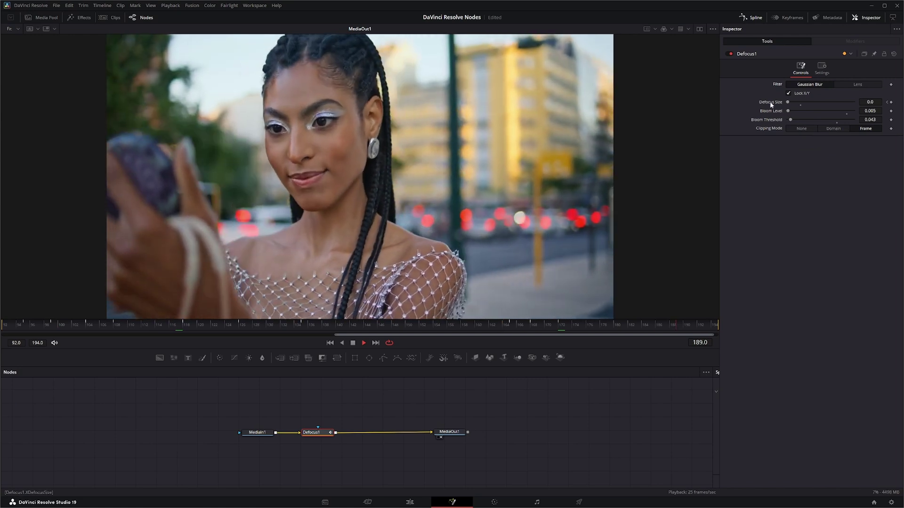
pyautogui.moveTo(787, 102); pyautogui.dragTo(801, 103)
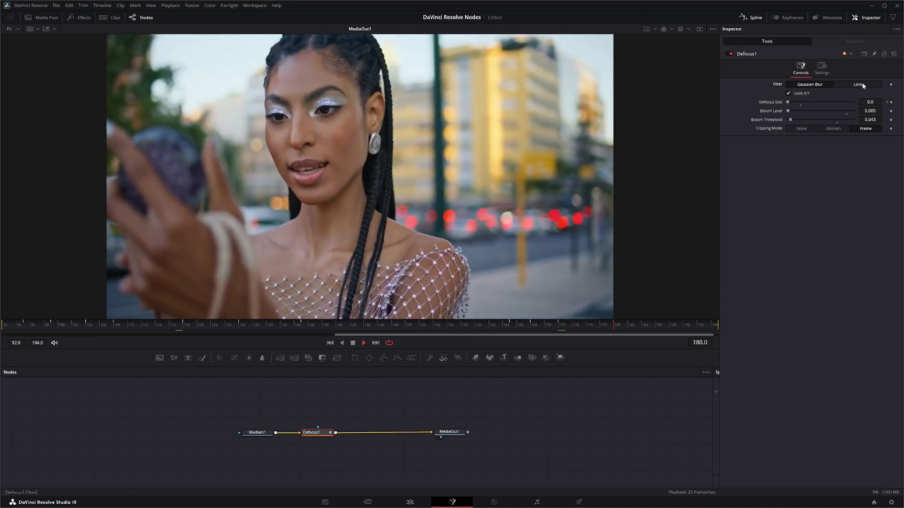
# Set the Filter back to Lens and enter 0.018 for Bloom Level.
pyautogui.click(862, 84)
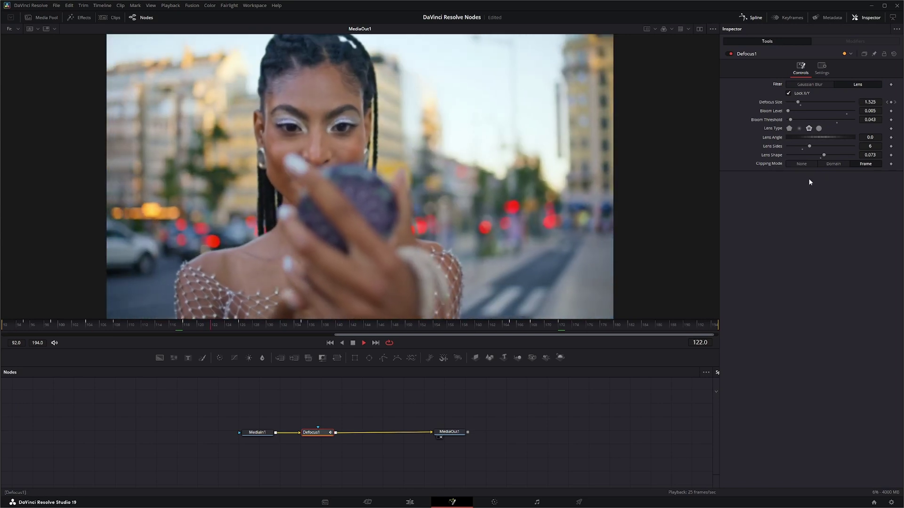
pyautogui.click(871, 111)
pyautogui.write('0.018')
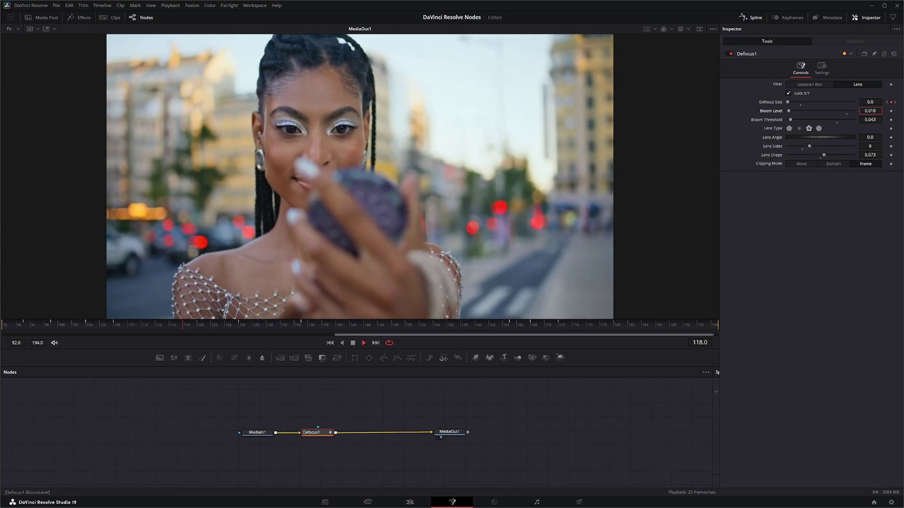